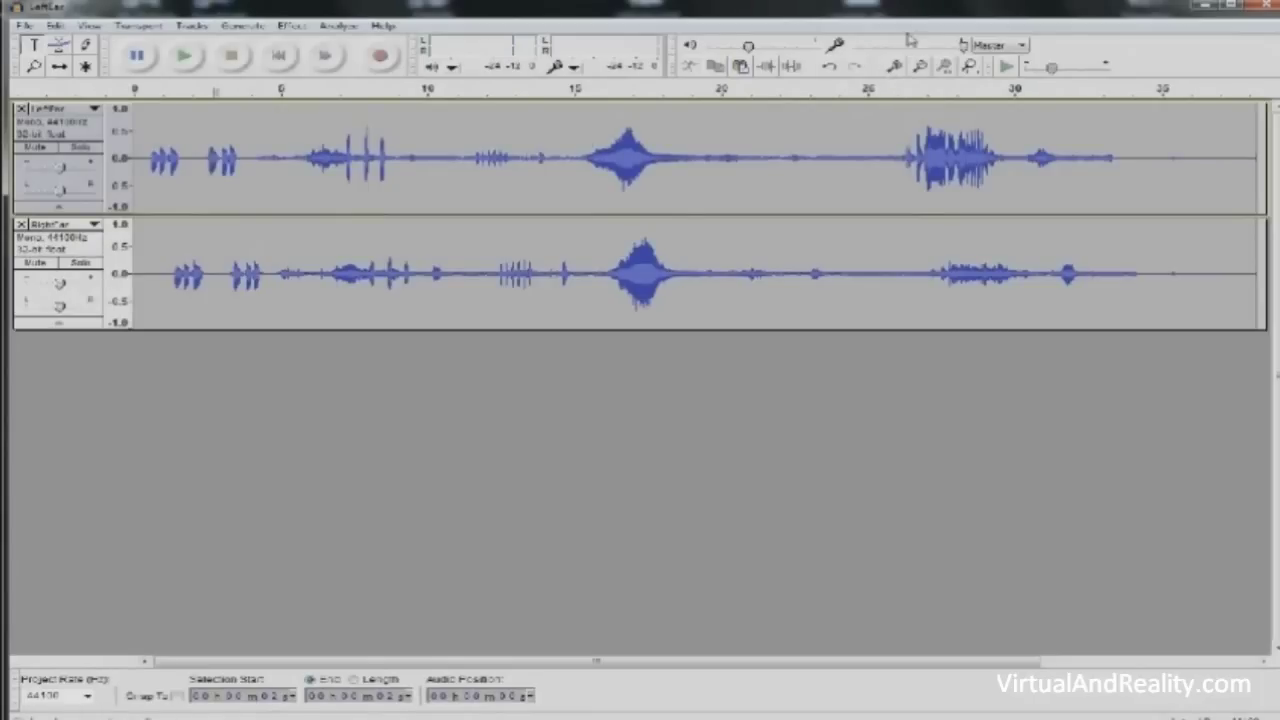
- Shift the RightEar track earlier with the Time Shift tool until its first spoken counts roughly line up with the LeftEar track
click(895, 66)
click(895, 66)
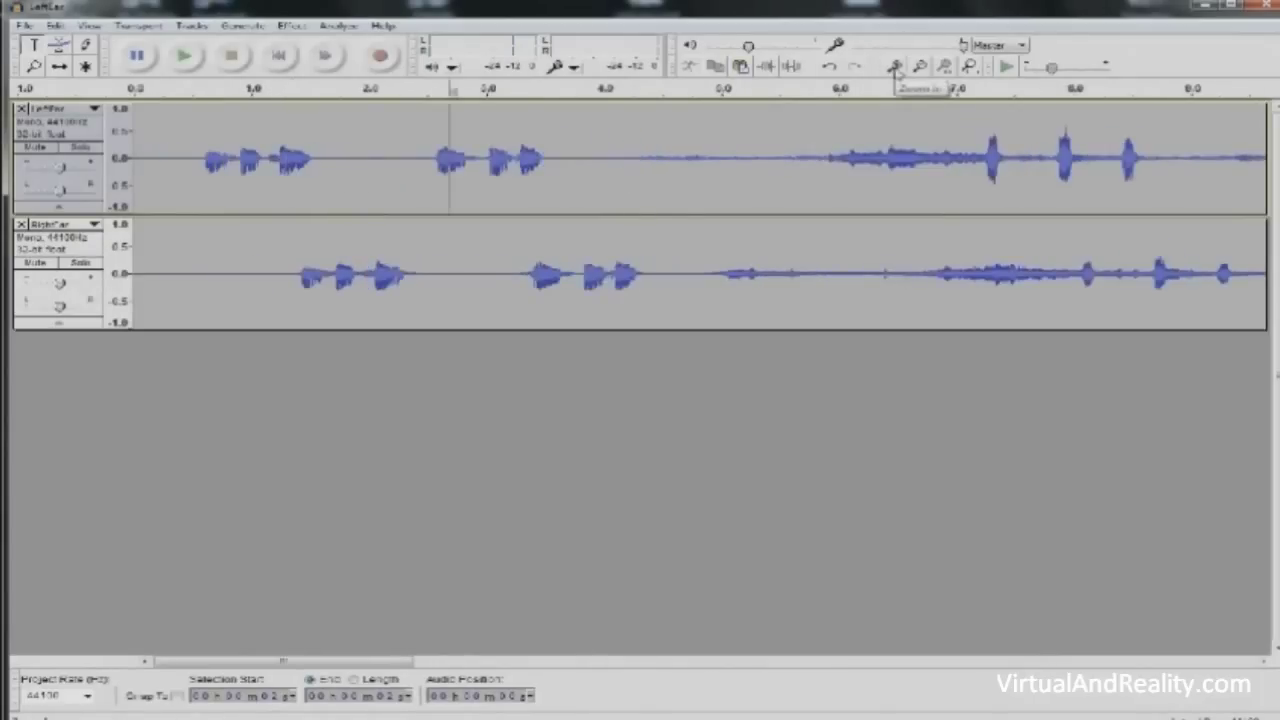
click(895, 66)
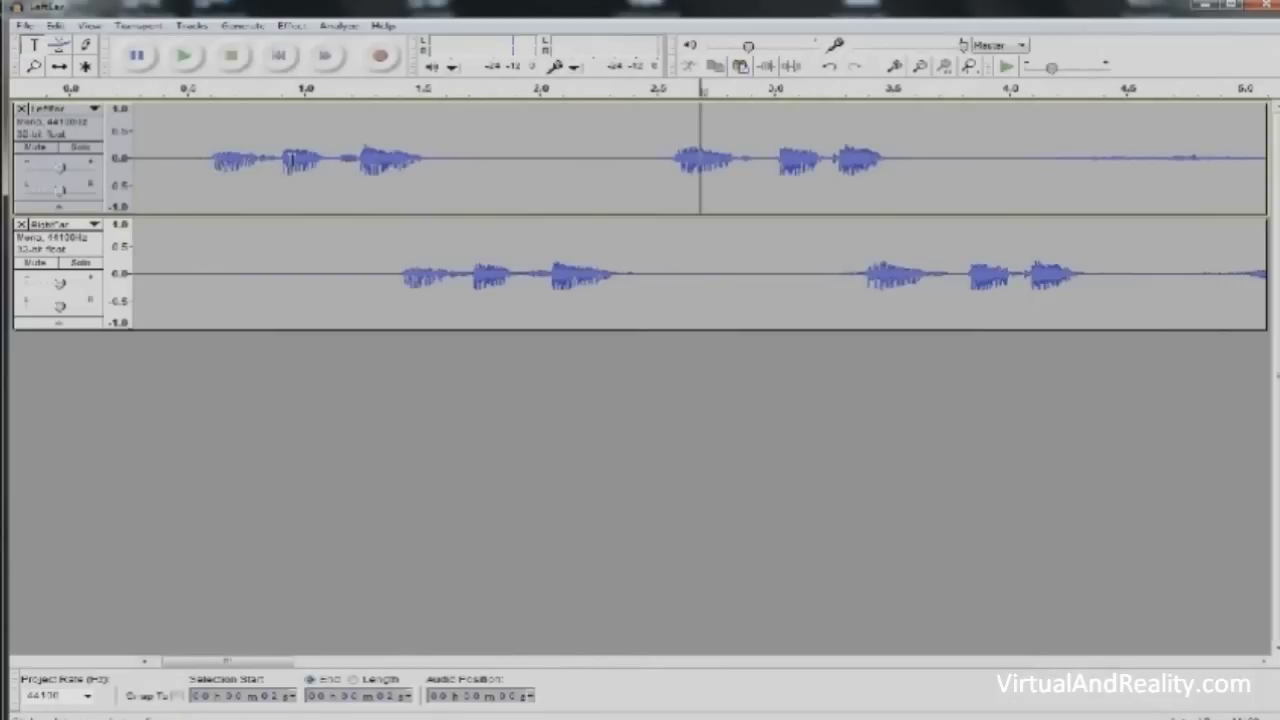
click(896, 68)
click(896, 68)
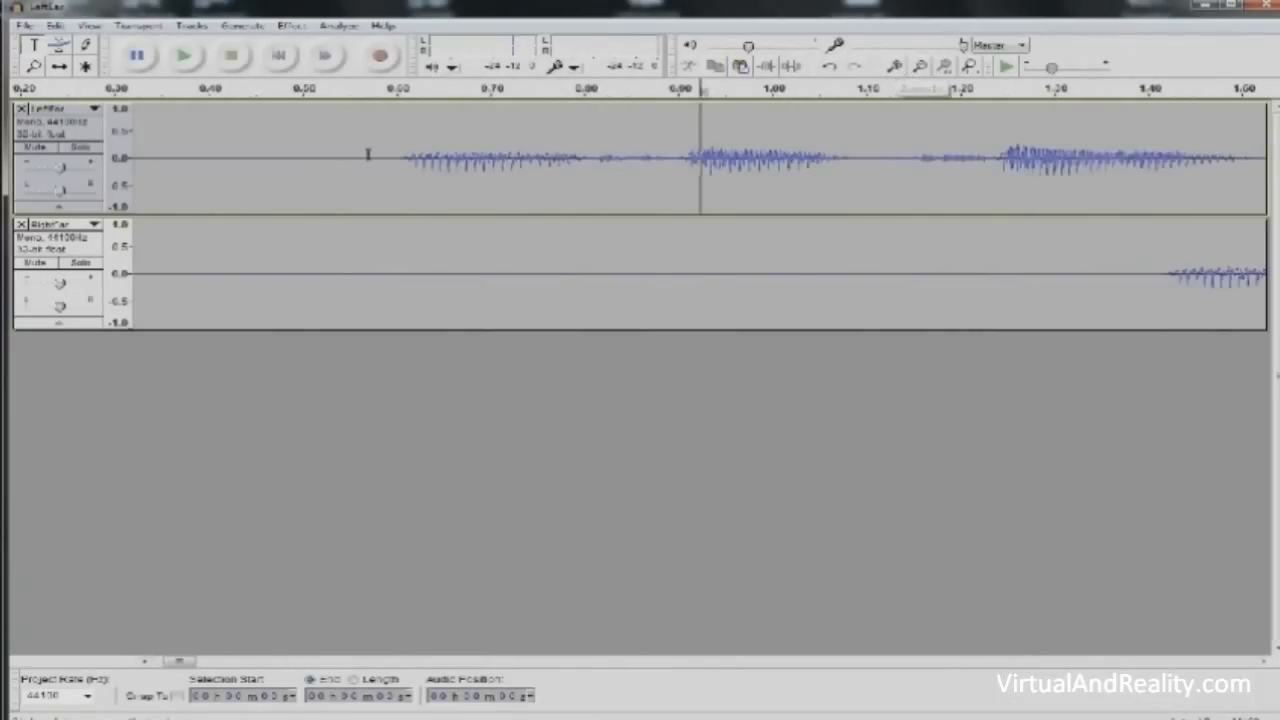
click(59, 66)
drag(838, 249, 305, 258)
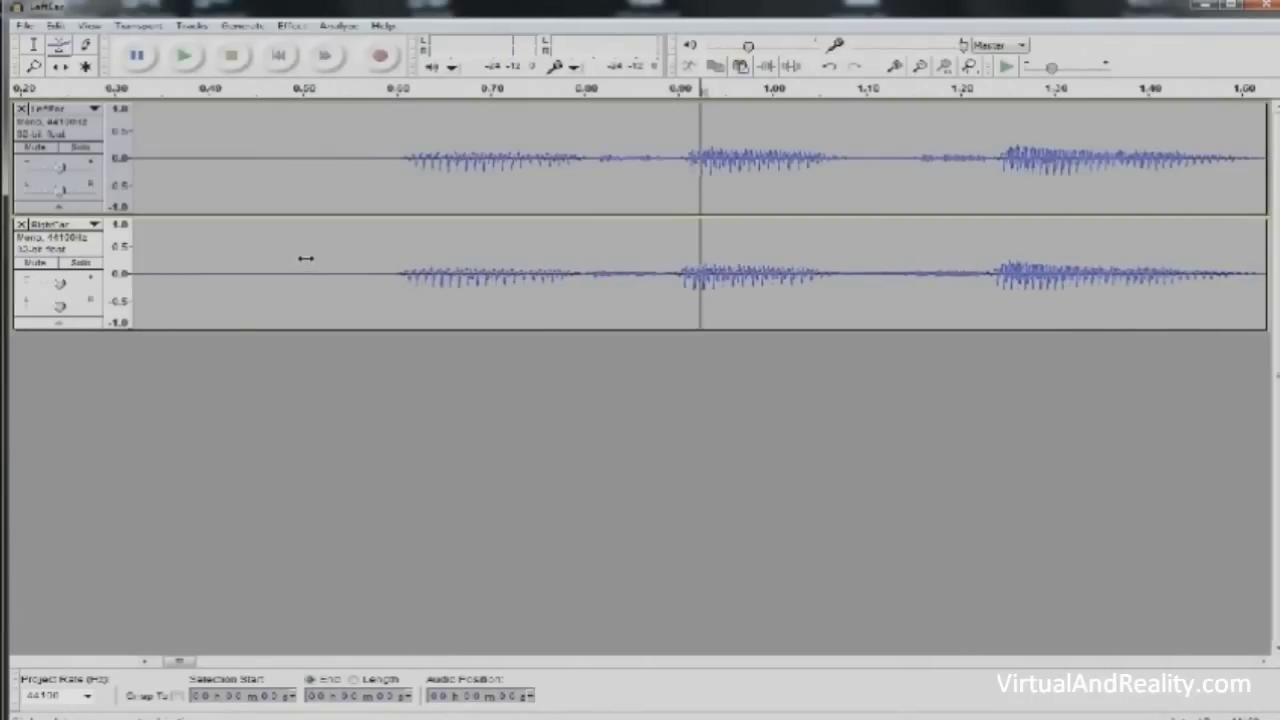
- Refine the track alignment at waveform level by shifting RightEar and then LeftEar slightly later so their peaks match near 0.915 s
click(896, 66)
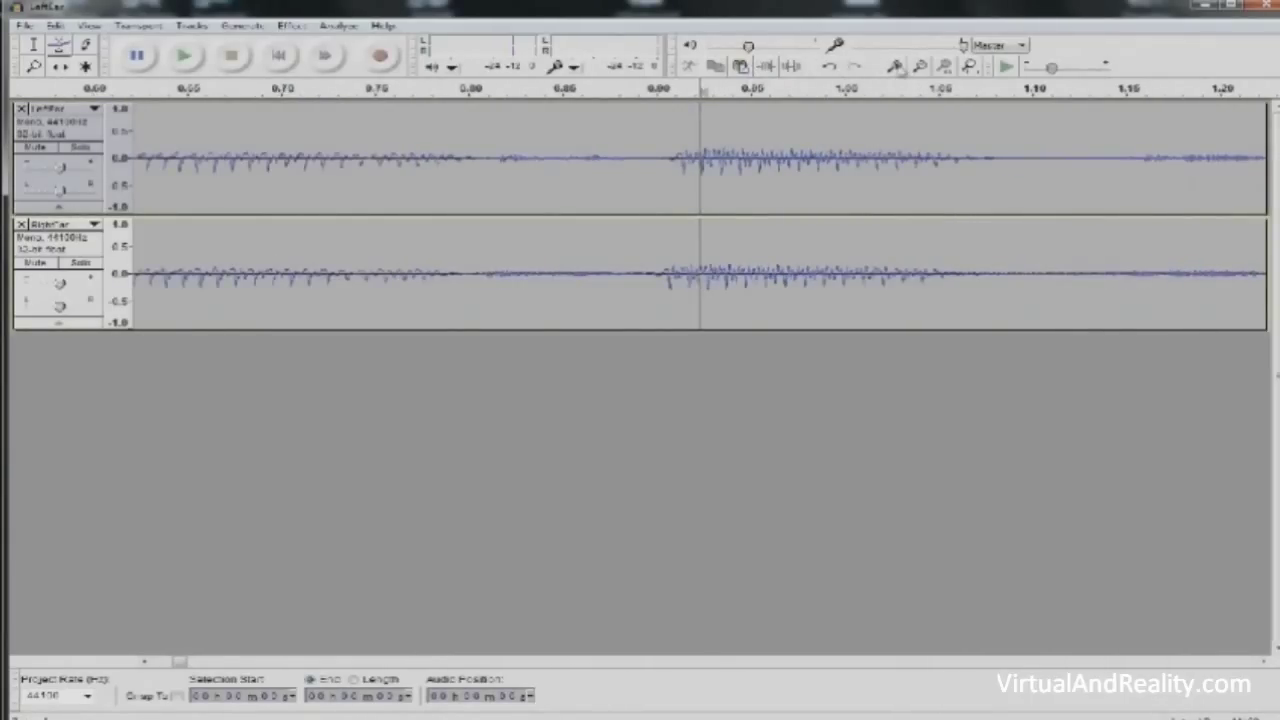
click(896, 66)
click(896, 66)
click(896, 66)
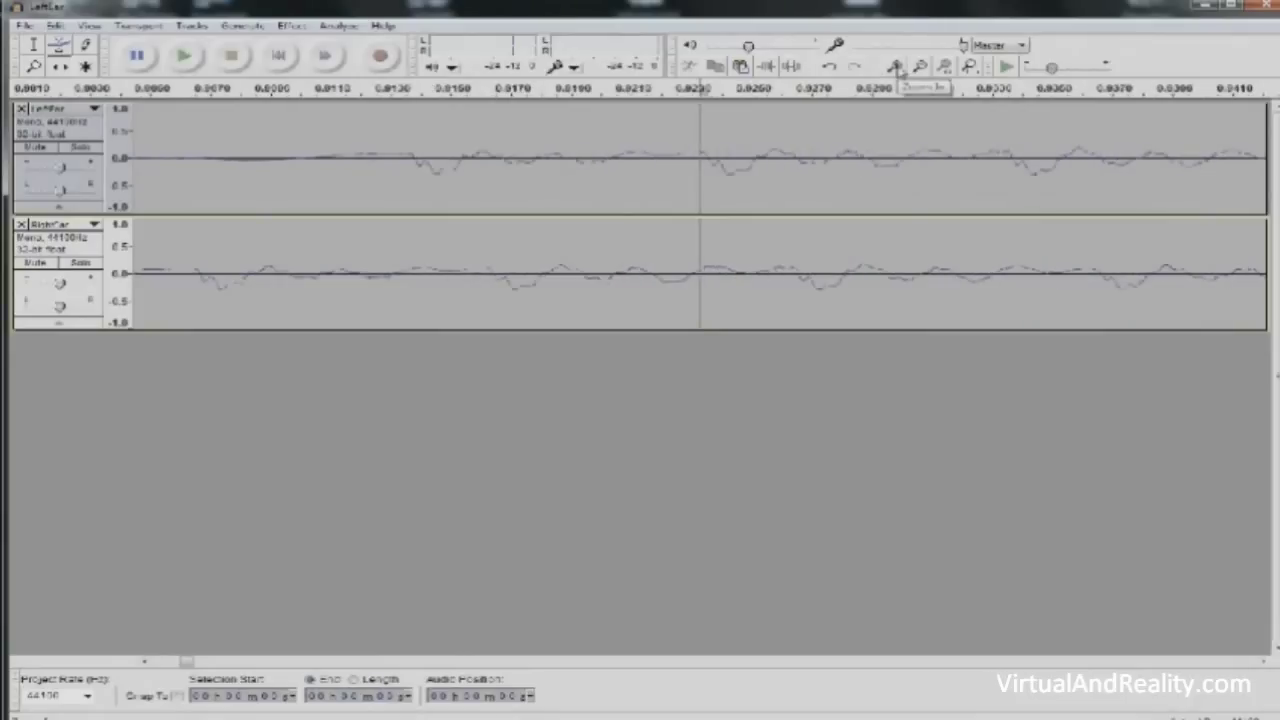
drag(372, 273, 600, 270)
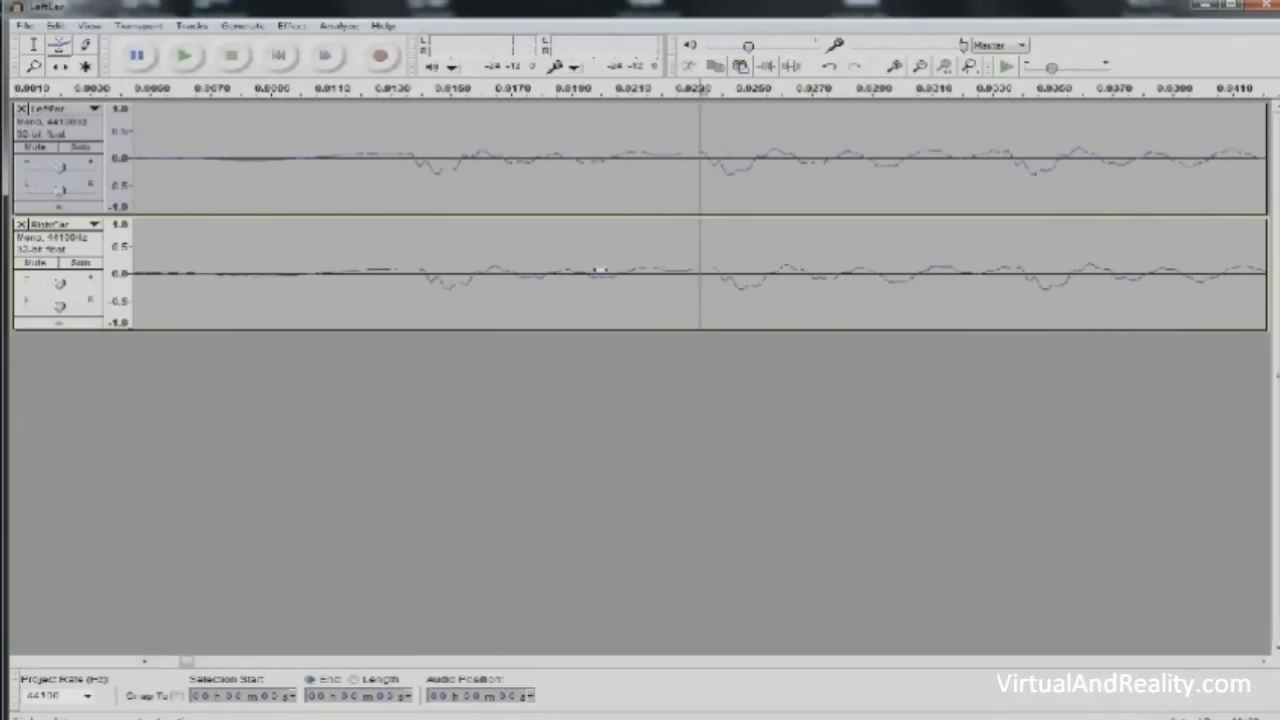
drag(775, 112, 785, 112)
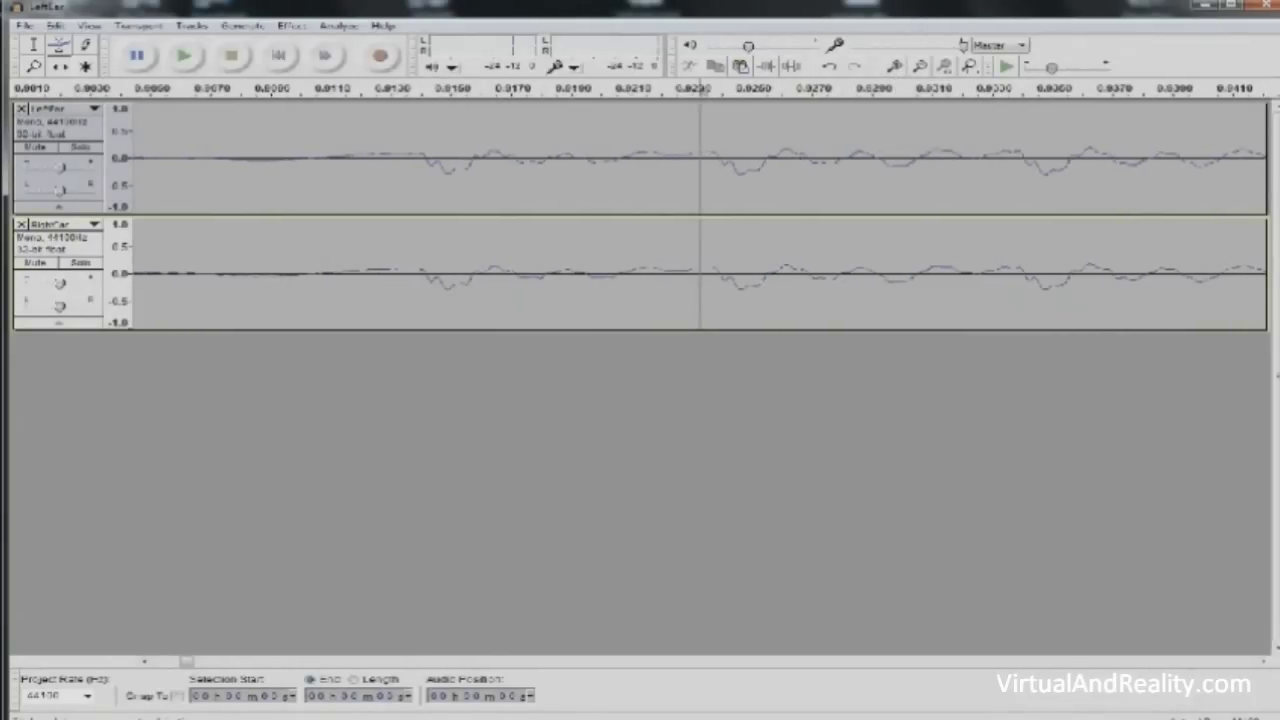
- Fine-tune both tracks' time offsets at close magnification around 0.9149 s so the LeftEar and RightEar dips coincide
click(34, 46)
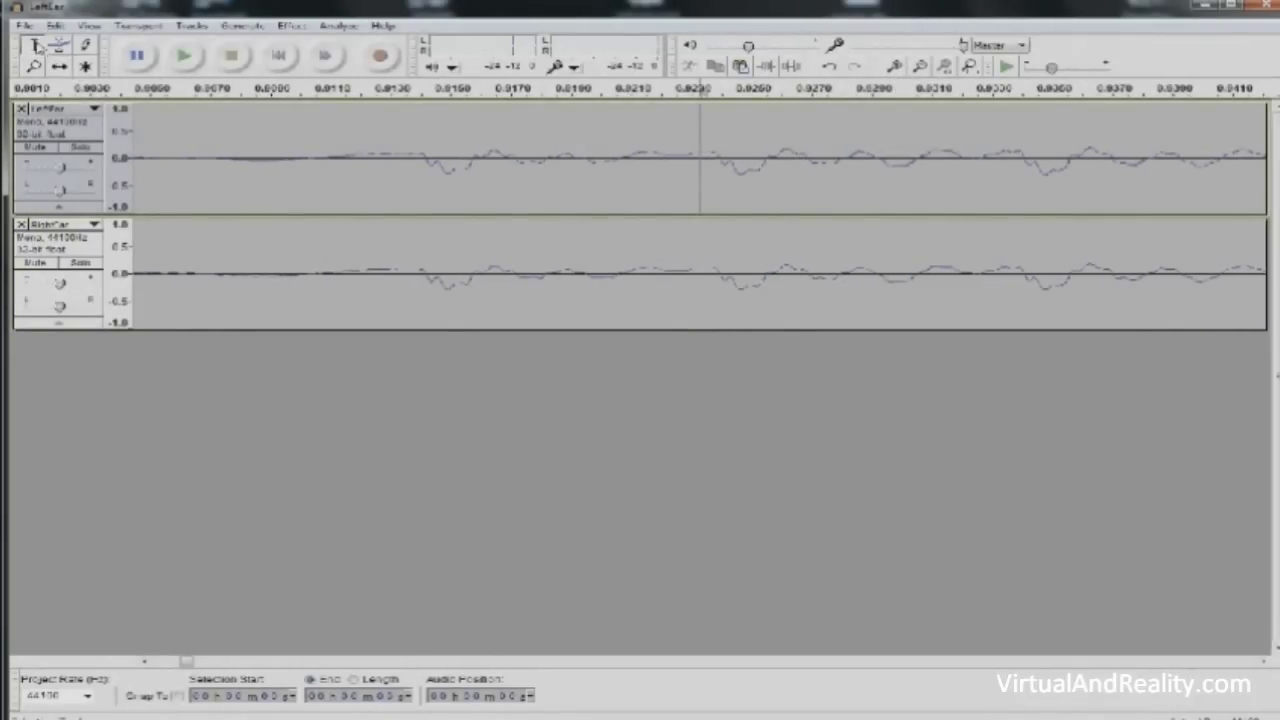
click(448, 170)
click(895, 66)
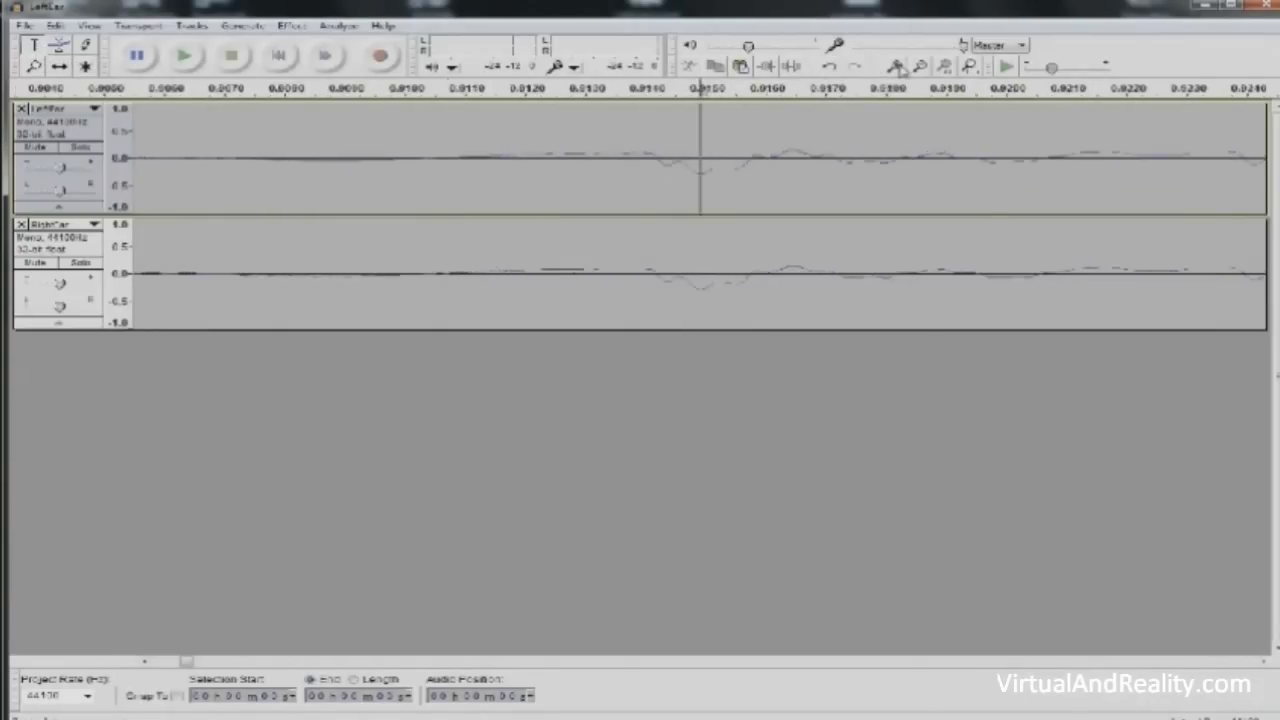
click(897, 66)
click(897, 66)
click(897, 66)
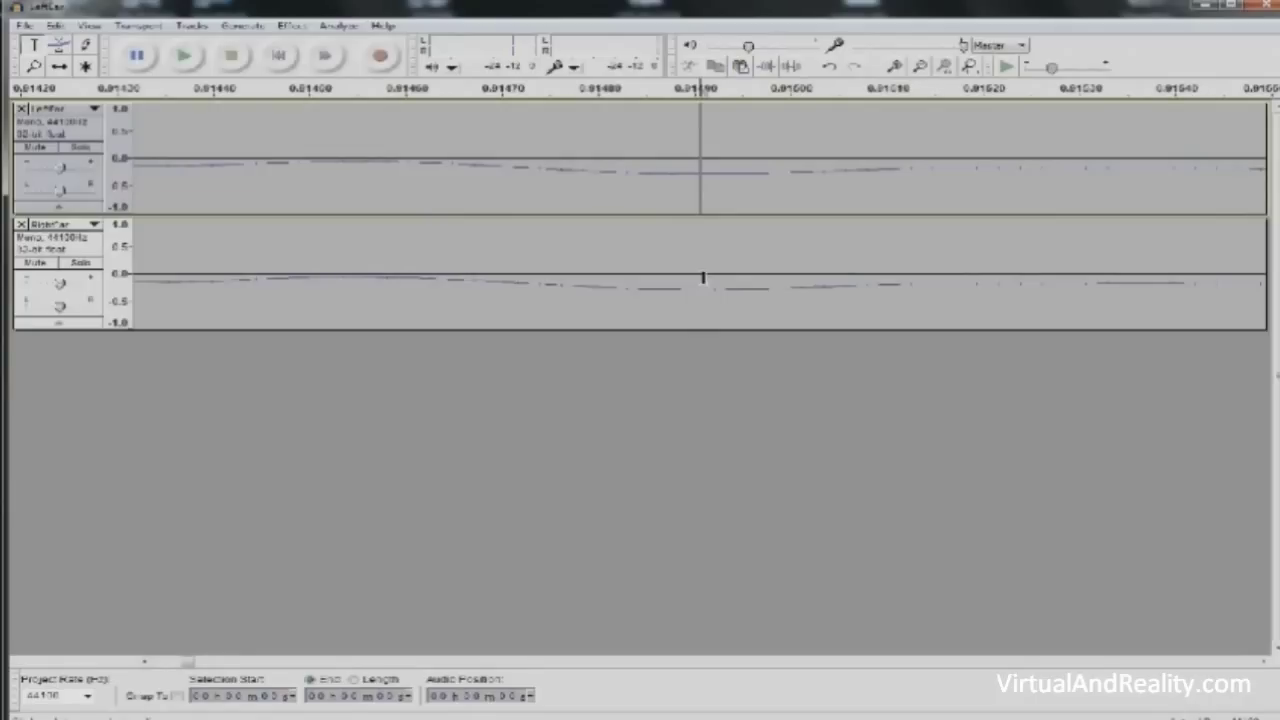
click(59, 66)
click(760, 288)
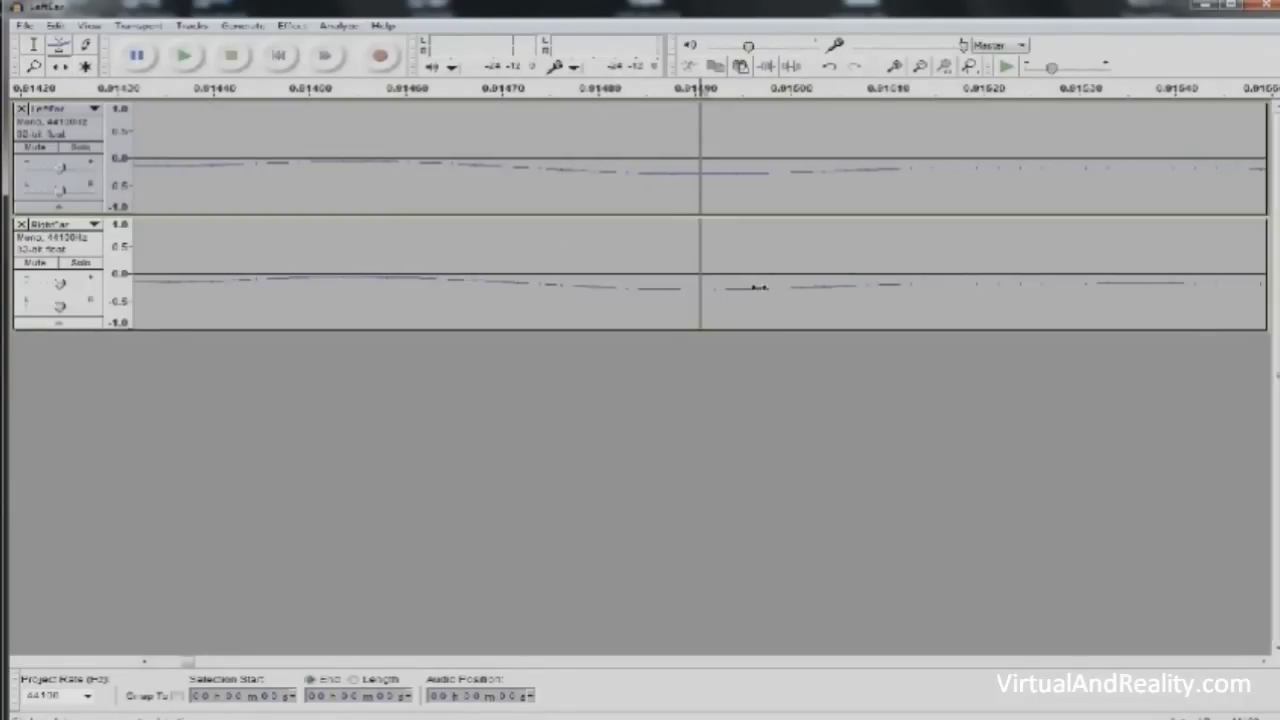
drag(768, 266, 760, 266)
mouse_move(778, 174)
mouse_down()
mouse_move(818, 175)
mouse_move(786, 177)
mouse_up()
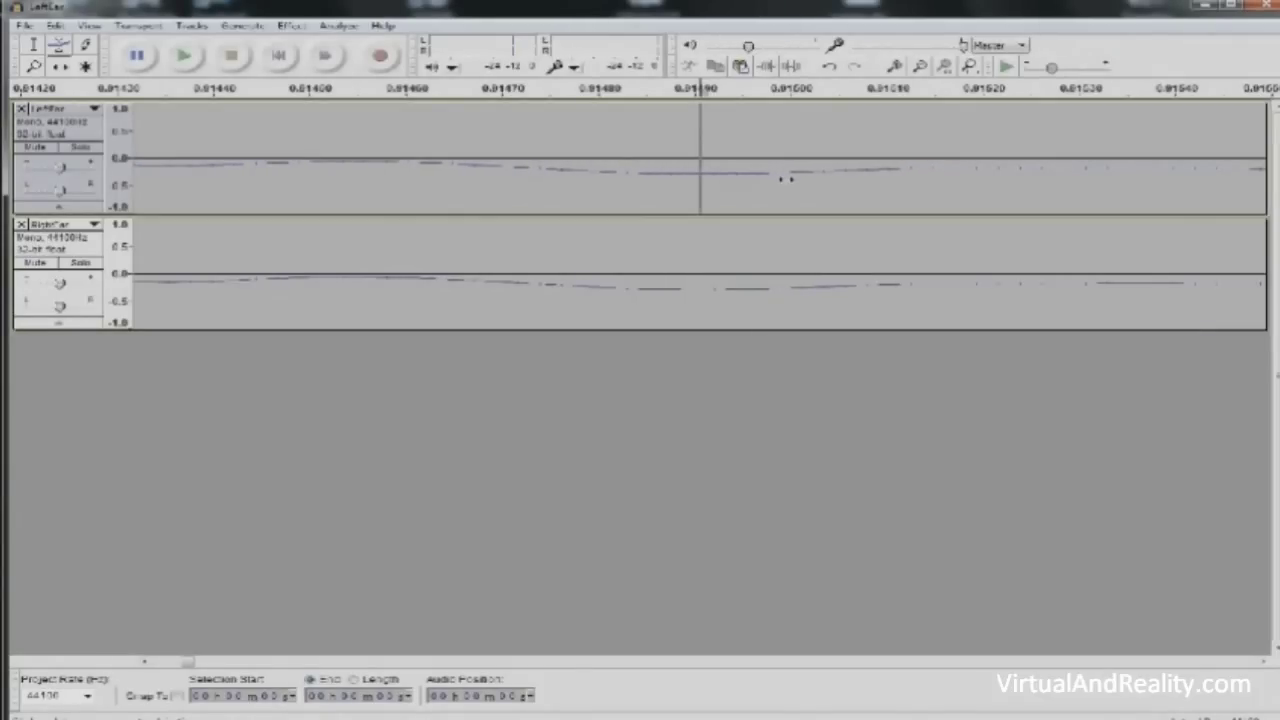
- Delete the spoken "1,2,3" count-in, about the first 4 seconds, from both tracks and play back the beginning
click(921, 67)
click(921, 67)
click(921, 67)
click(921, 67)
click(920, 67)
click(920, 67)
click(920, 67)
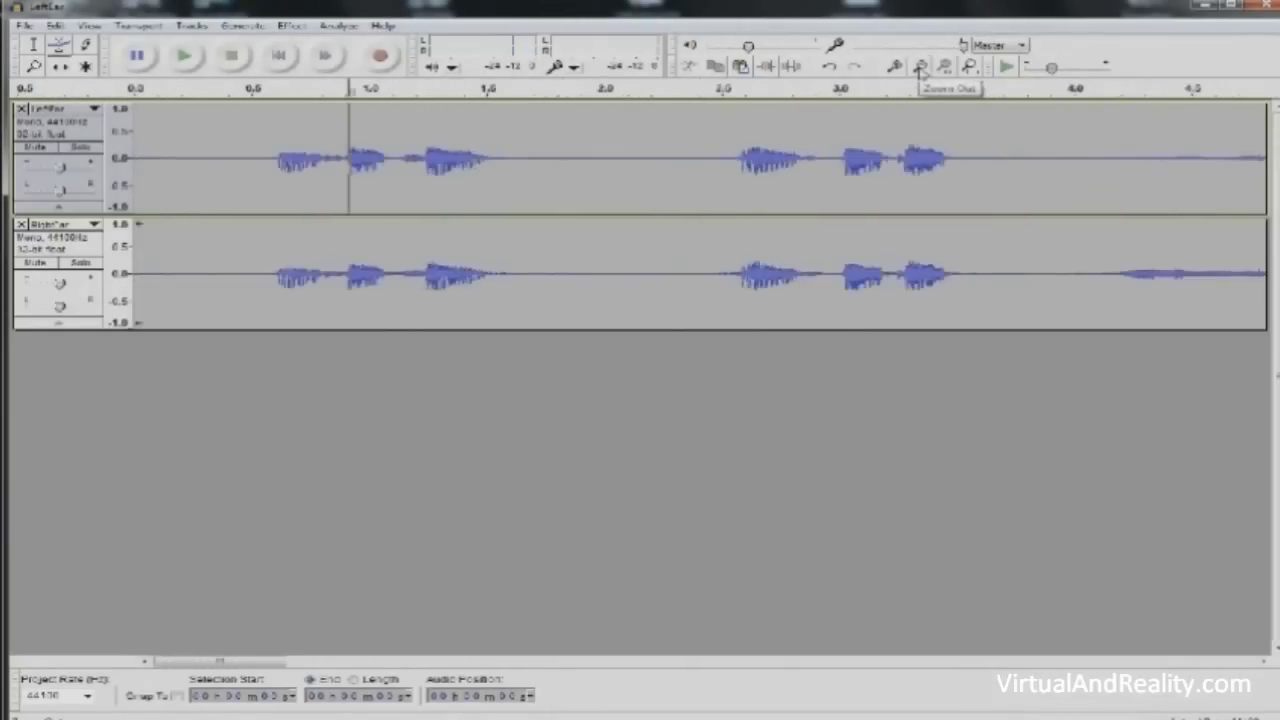
click(920, 67)
click(920, 67)
click(920, 67)
click(920, 67)
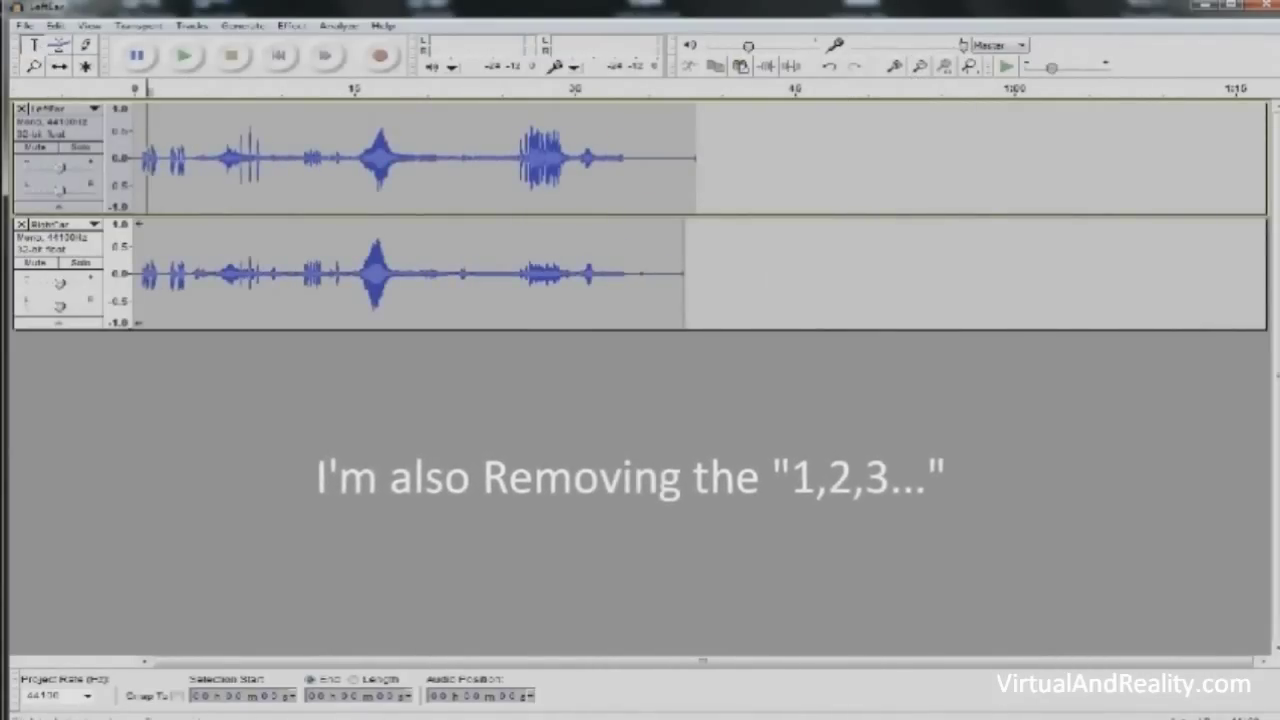
drag(186, 158, 134, 160)
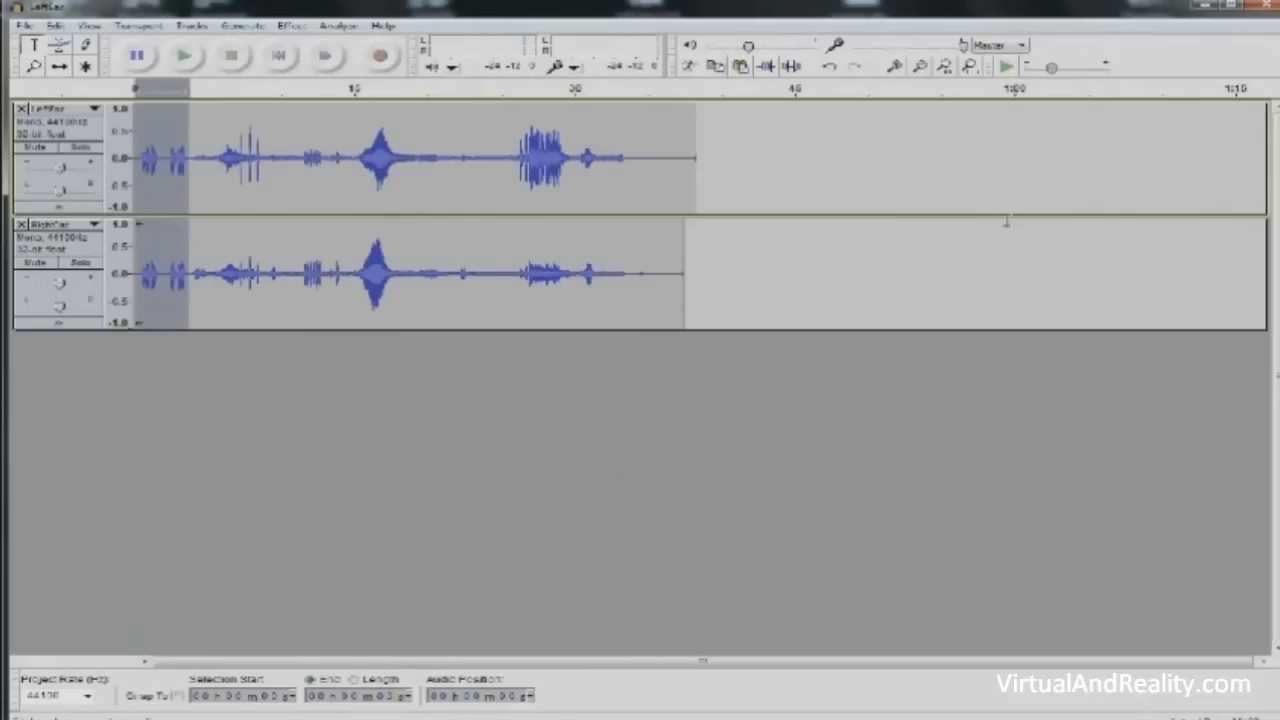
key(Delete)
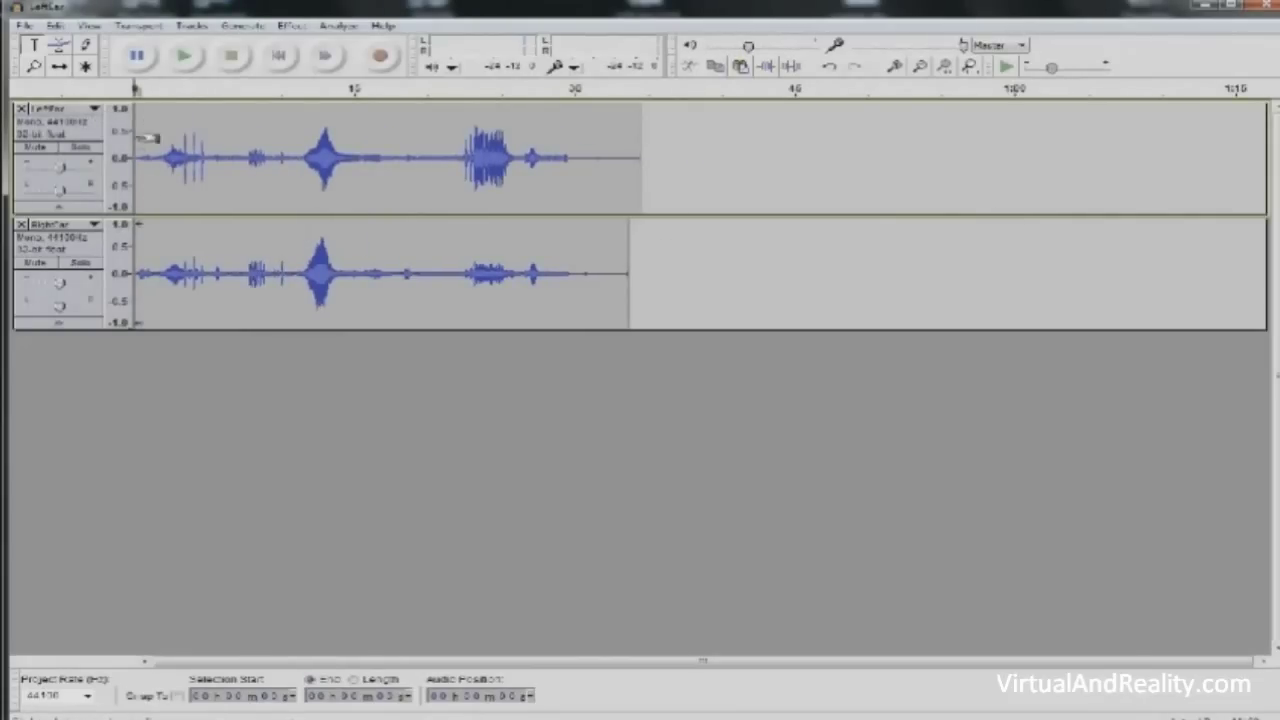
click(180, 58)
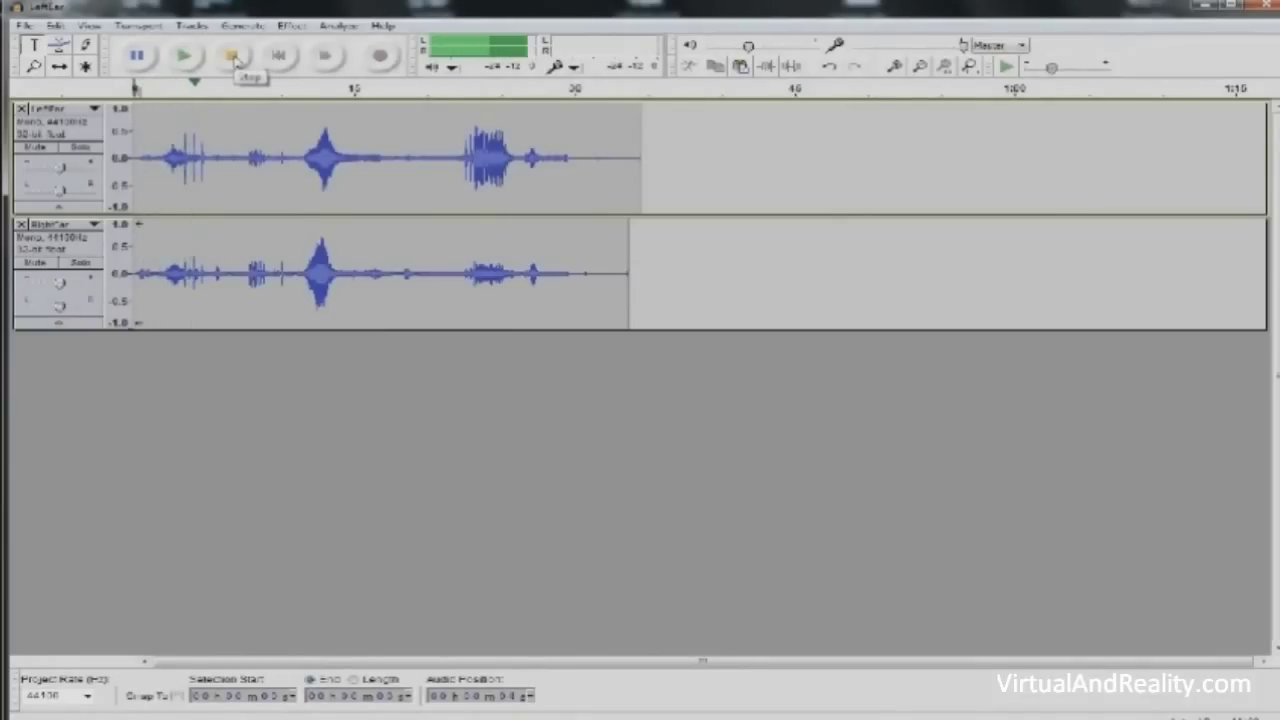
click(233, 58)
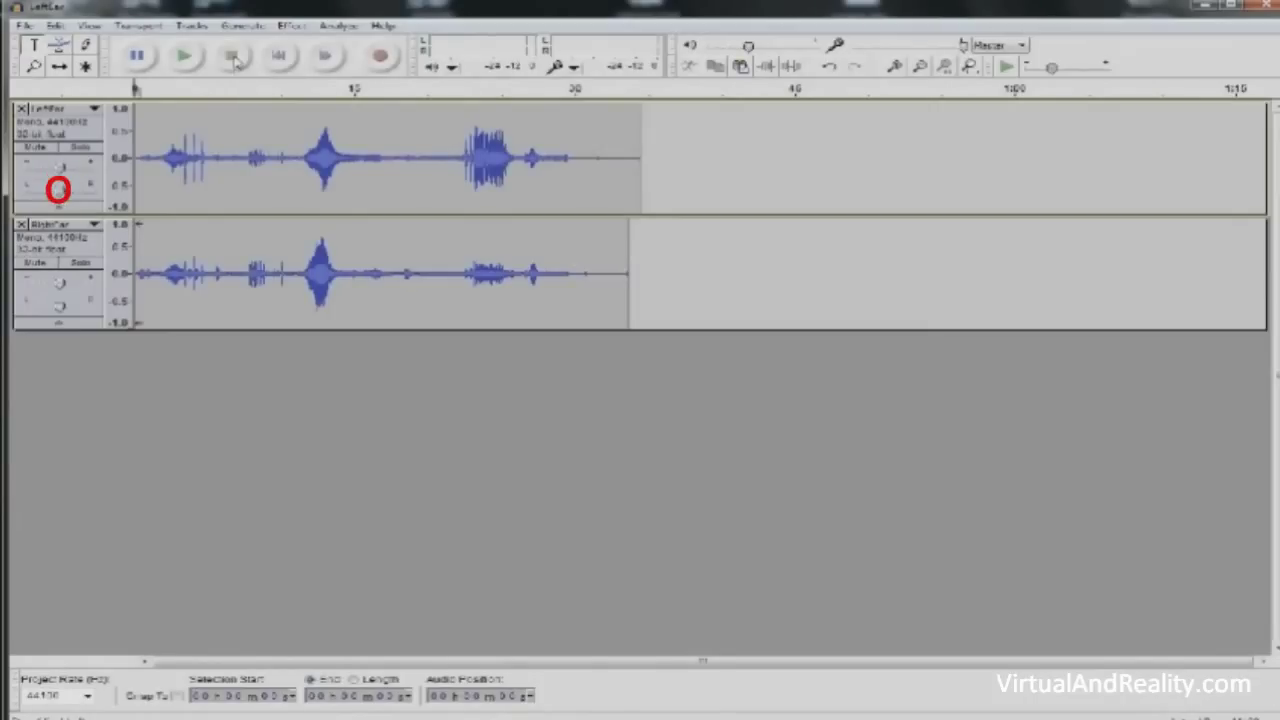
- Pan the LeftEar track 100% left and the RightEar track 100% right
drag(58, 189, 24, 189)
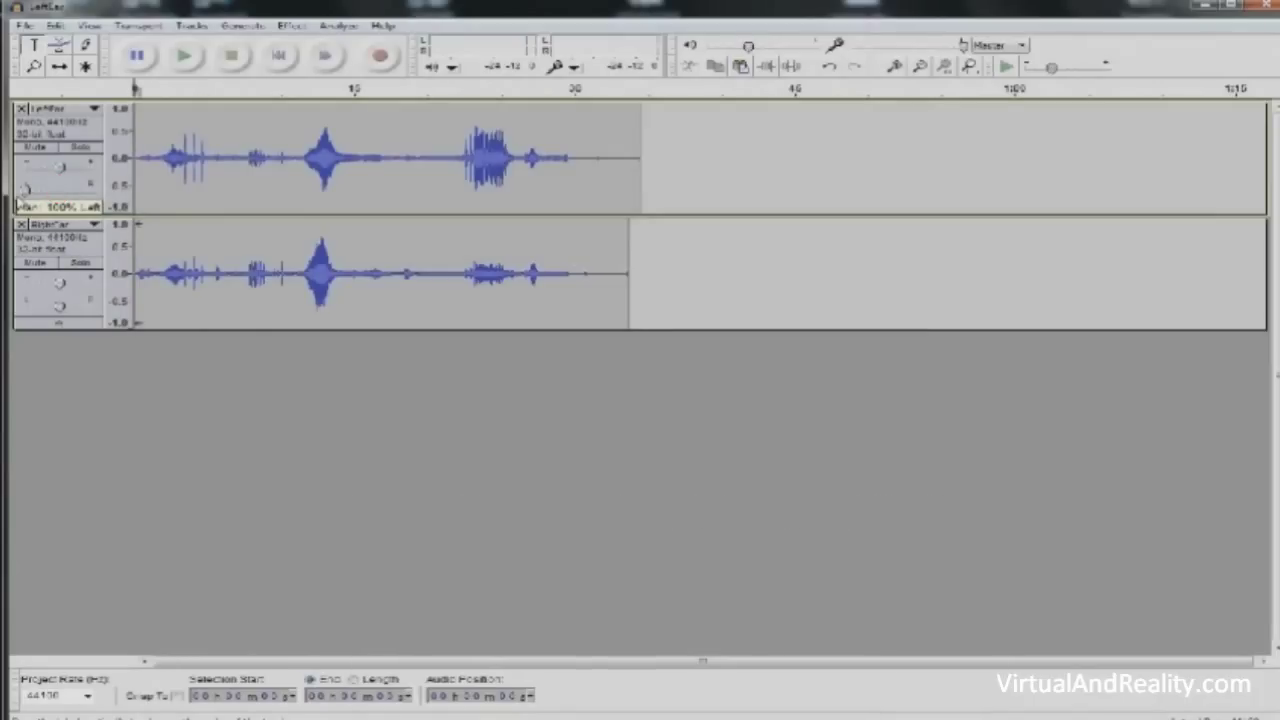
drag(60, 307, 115, 316)
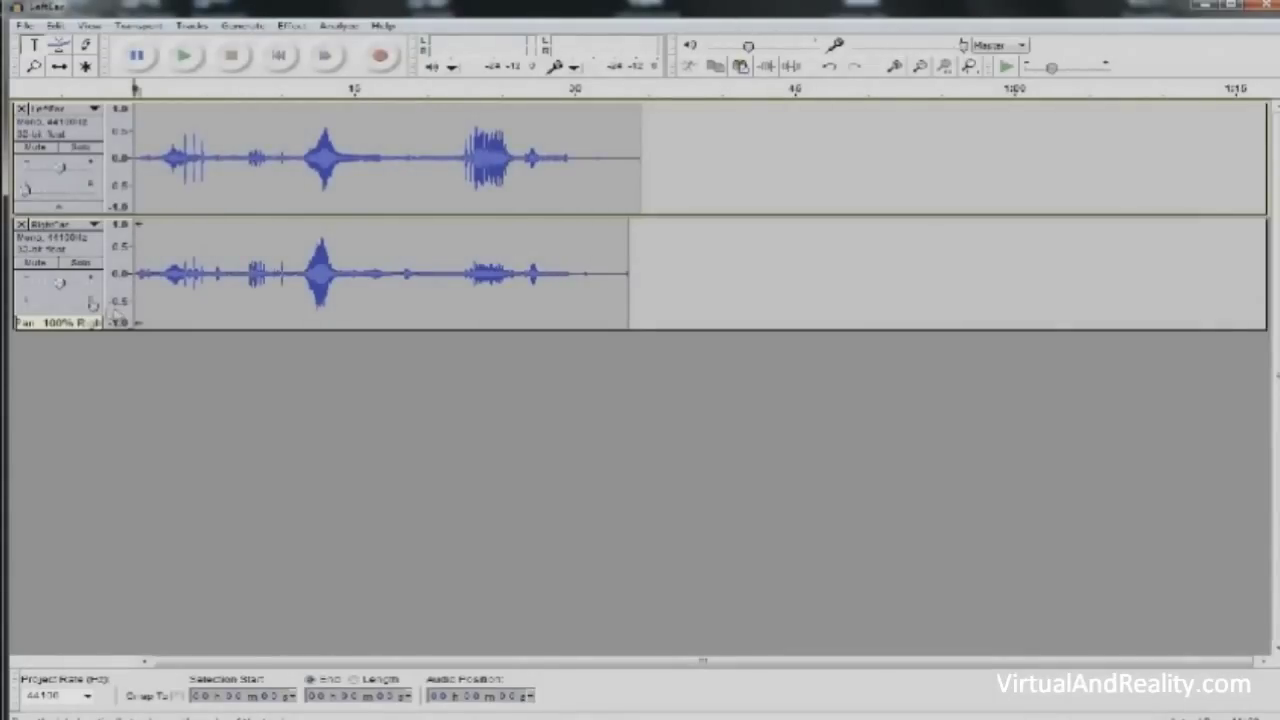
- Delete the silent tail of both tracks after about 29 s and apply Fade Out to roughly the last second
mouse_move(659, 154)
mouse_down()
mouse_move(607, 280)
mouse_move(566, 322)
mouse_up()
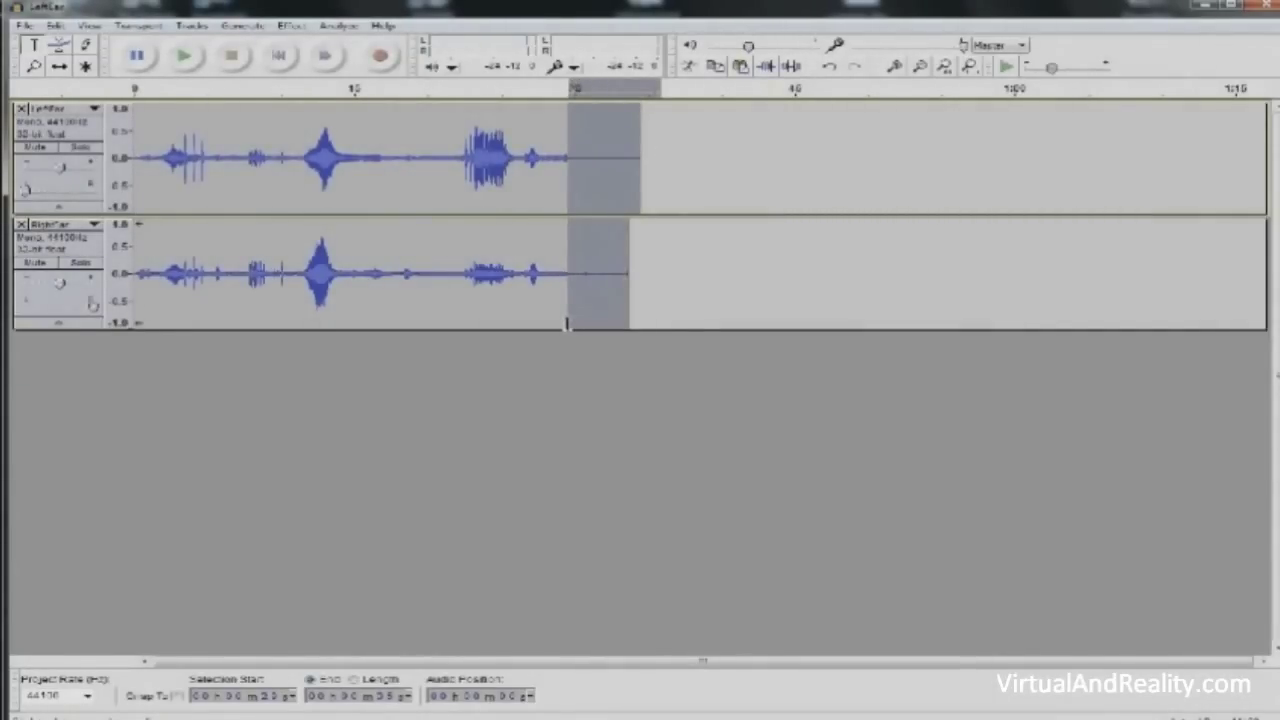
key(Delete)
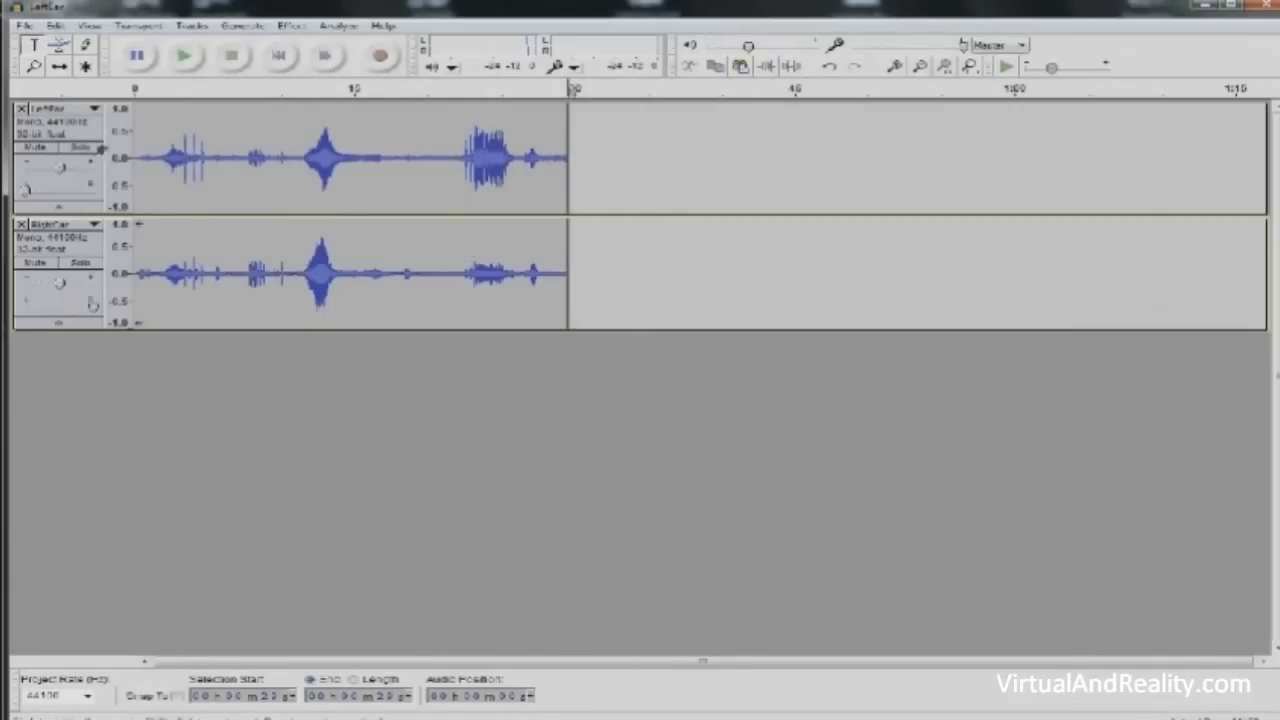
drag(548, 160, 576, 262)
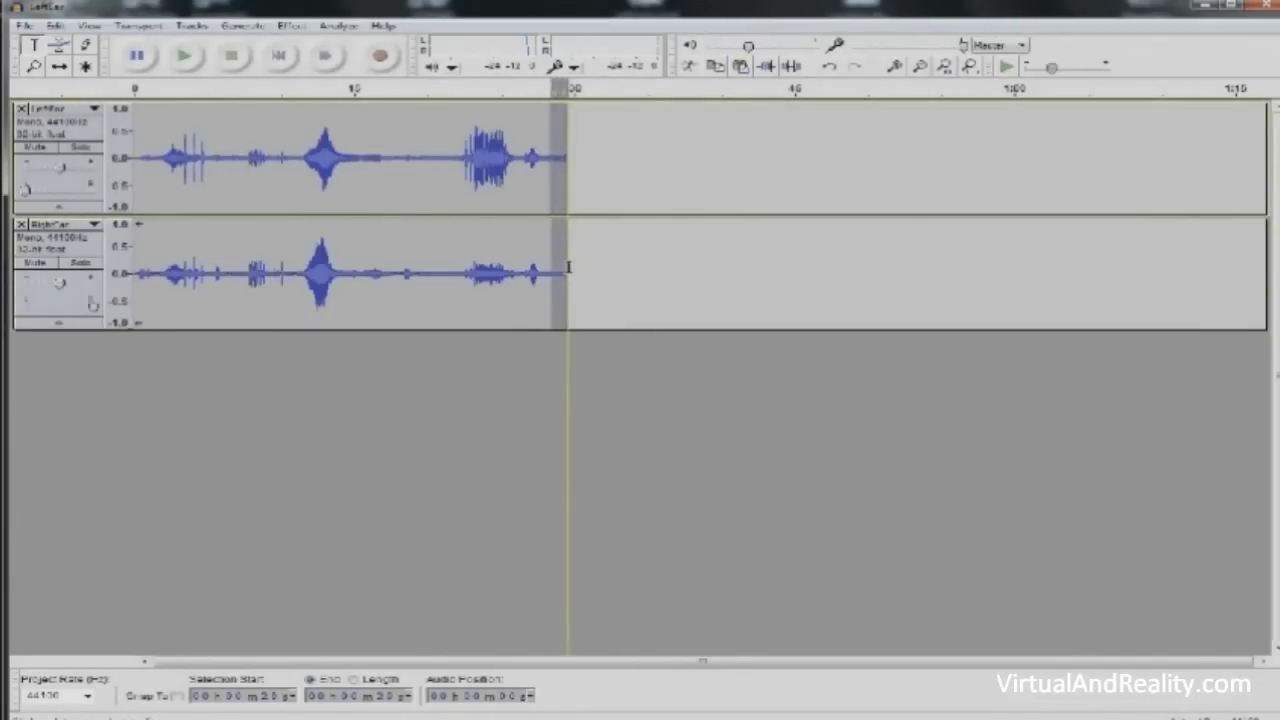
click(290, 26)
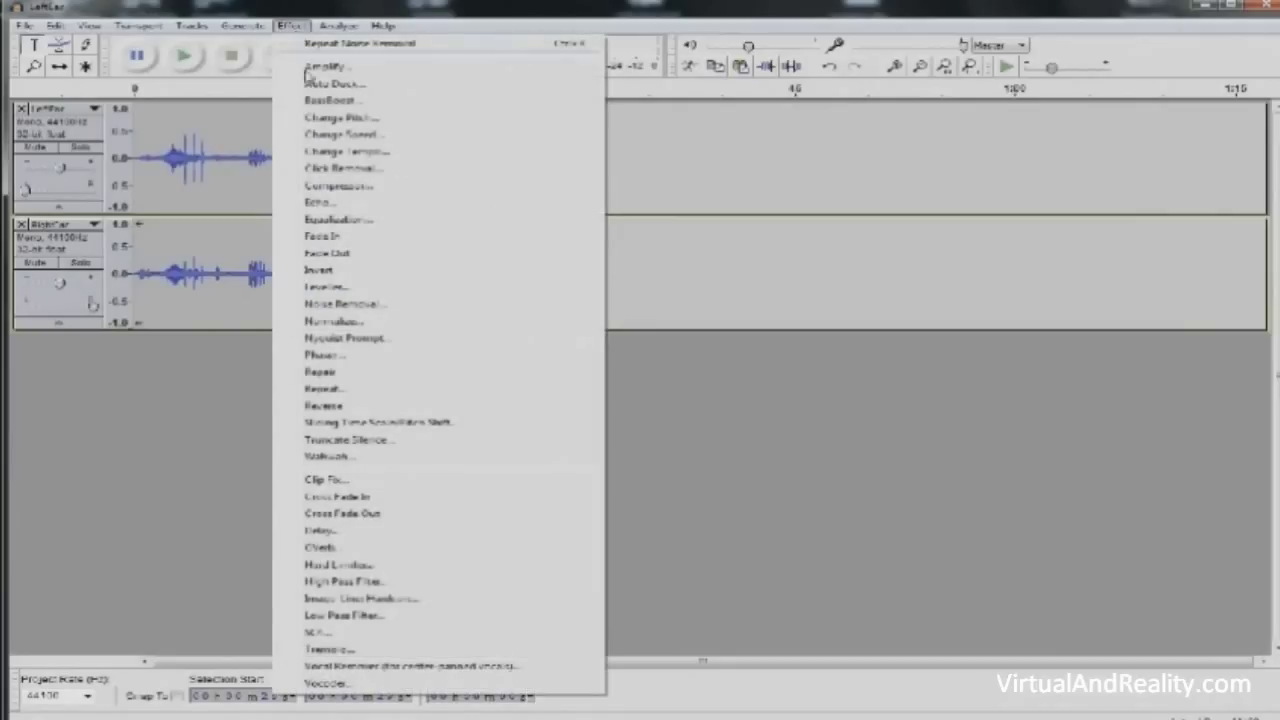
click(380, 256)
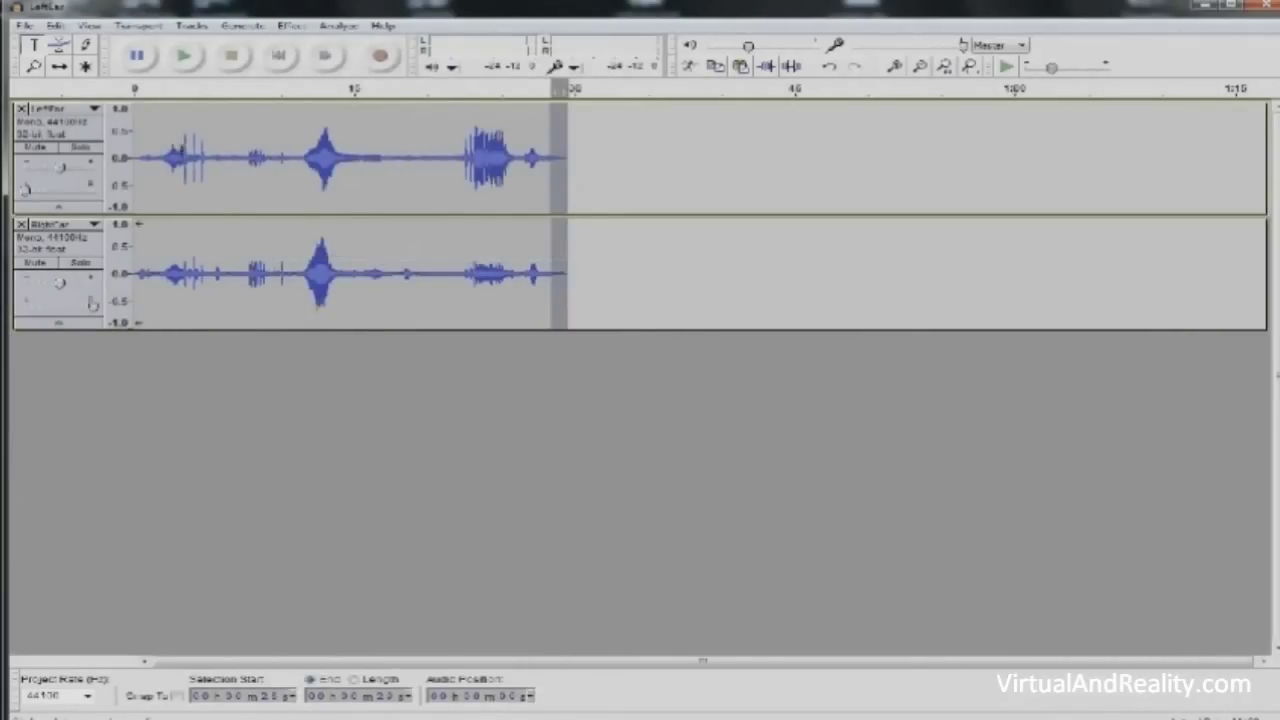
- Apply Fade In to the first fraction of a second of both tracks and return to the project start
drag(138, 160, 150, 165)
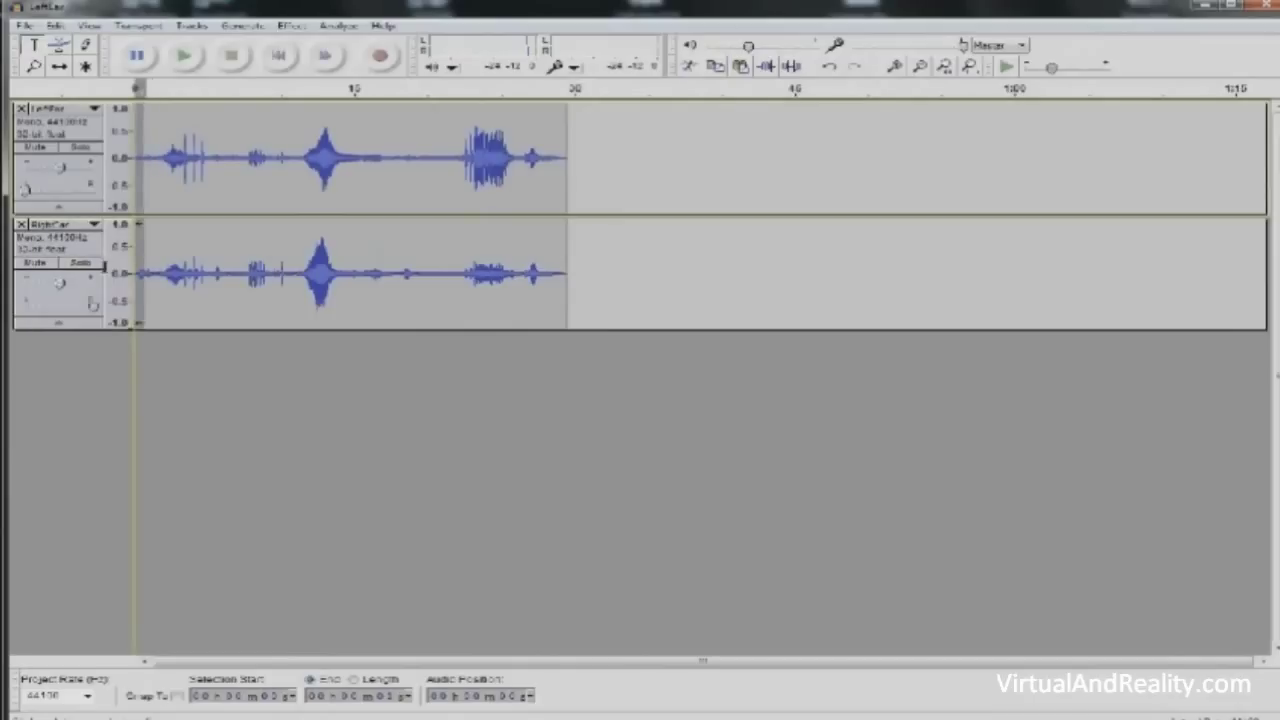
click(290, 26)
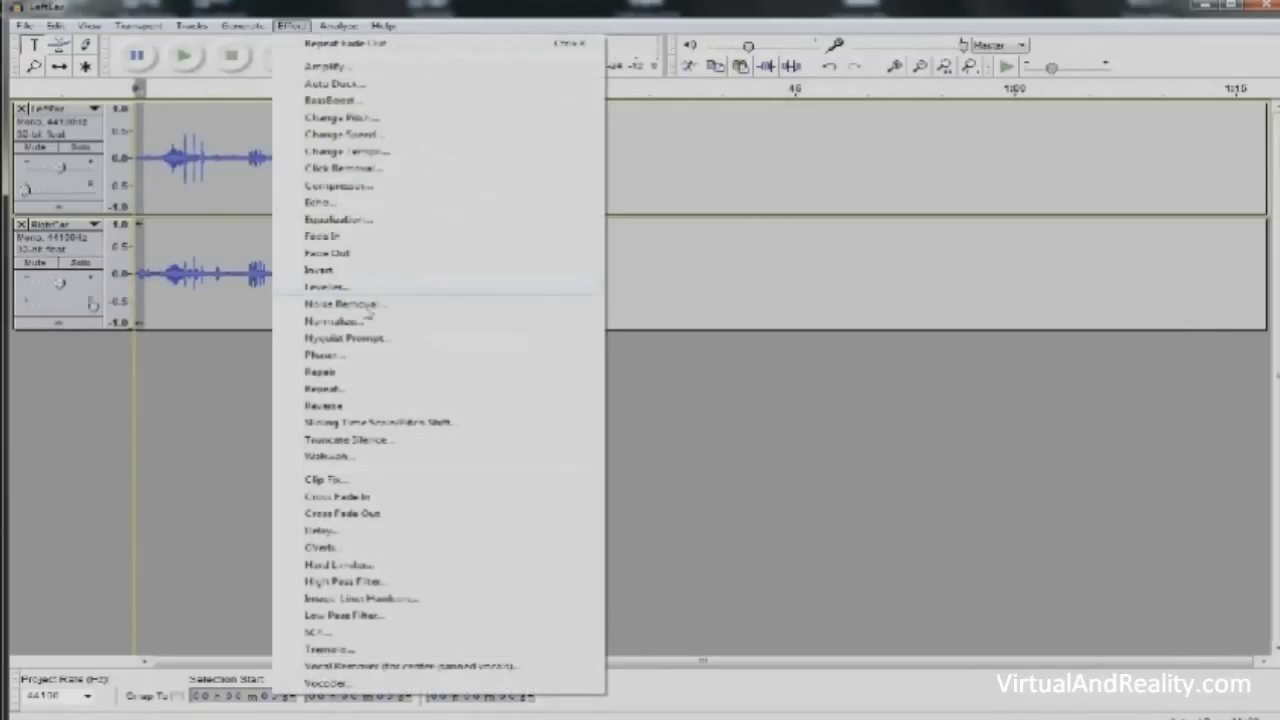
click(370, 238)
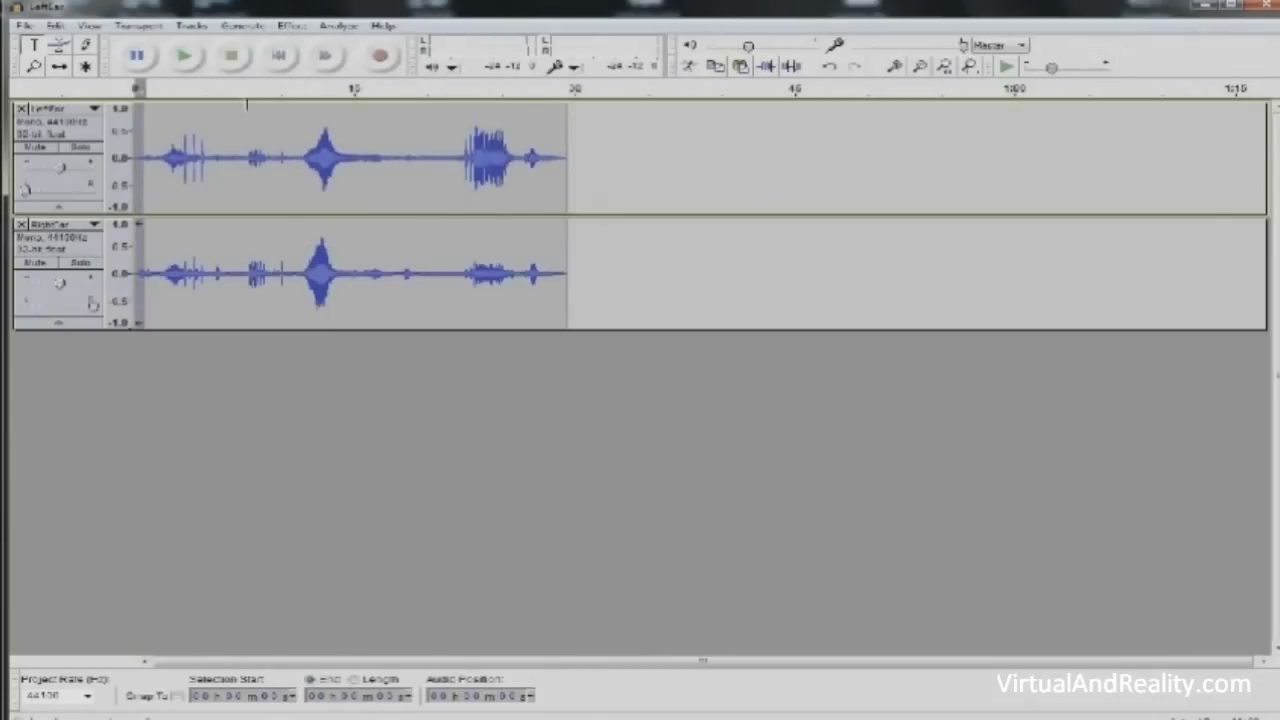
click(278, 57)
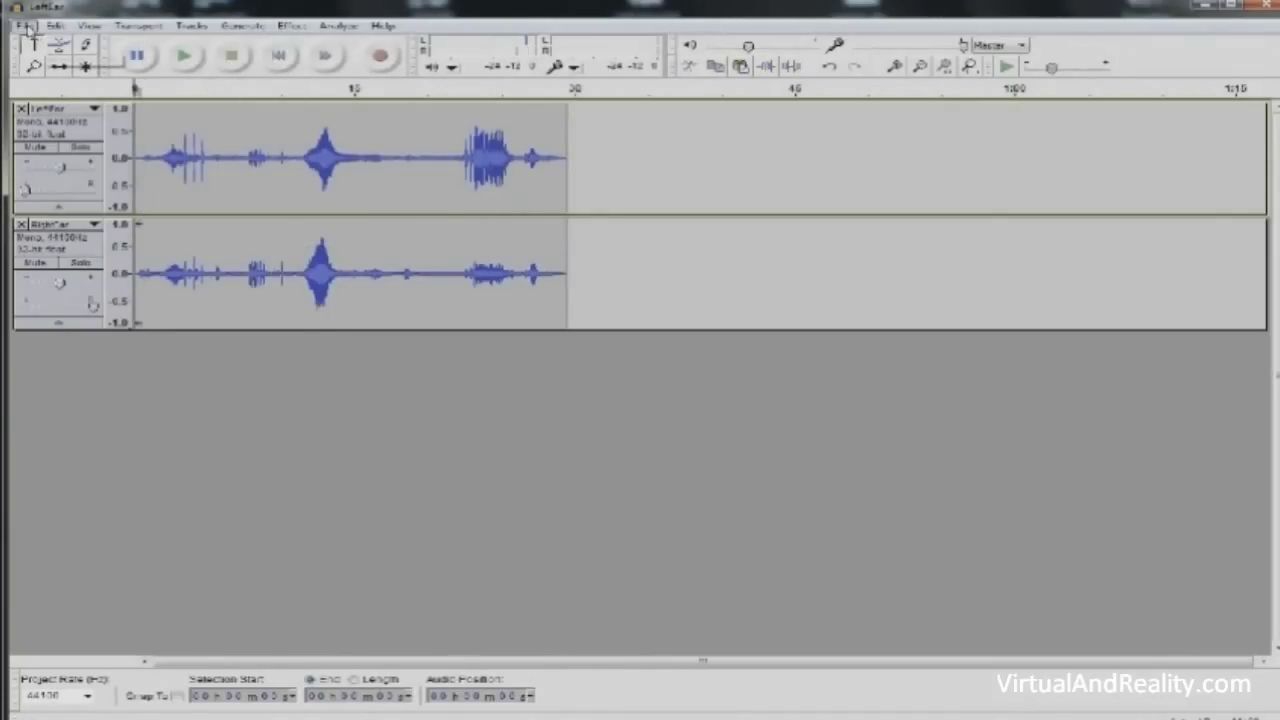
- Export the mix as an MP3 file named 3Dsound in the RECORDINGS folder
click(25, 26)
click(100, 240)
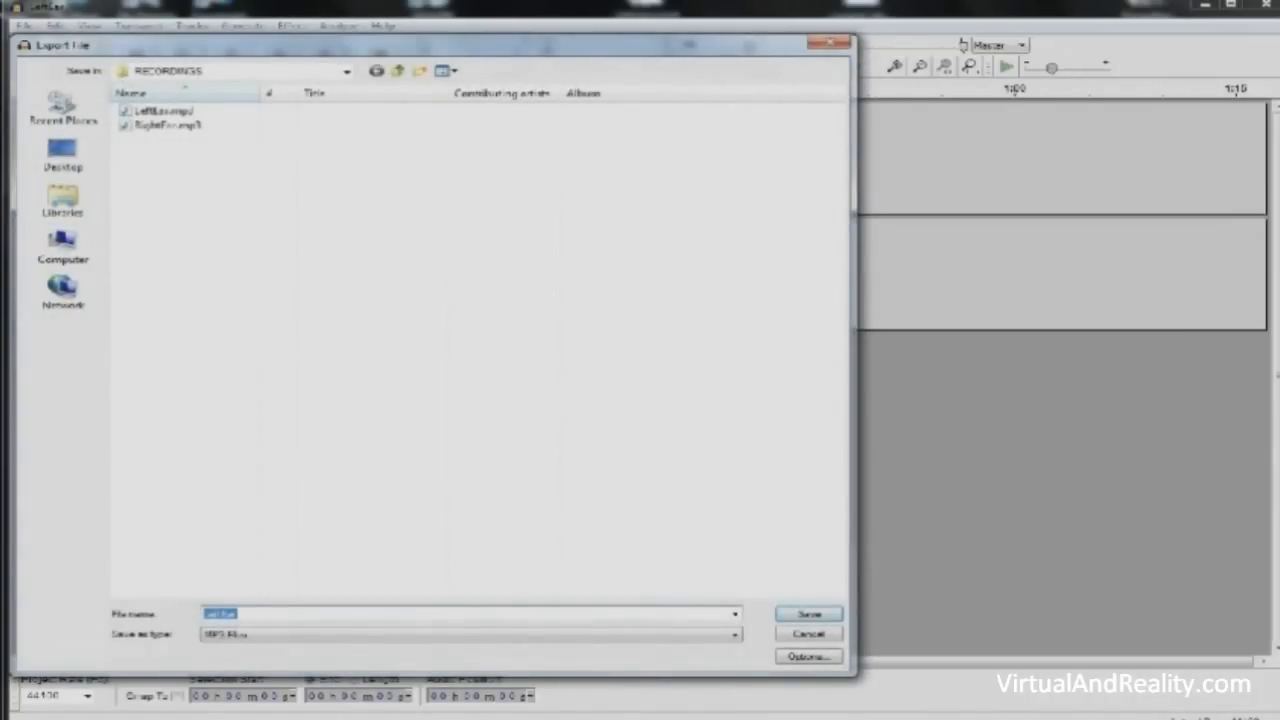
text(LStereo)
click(809, 614)
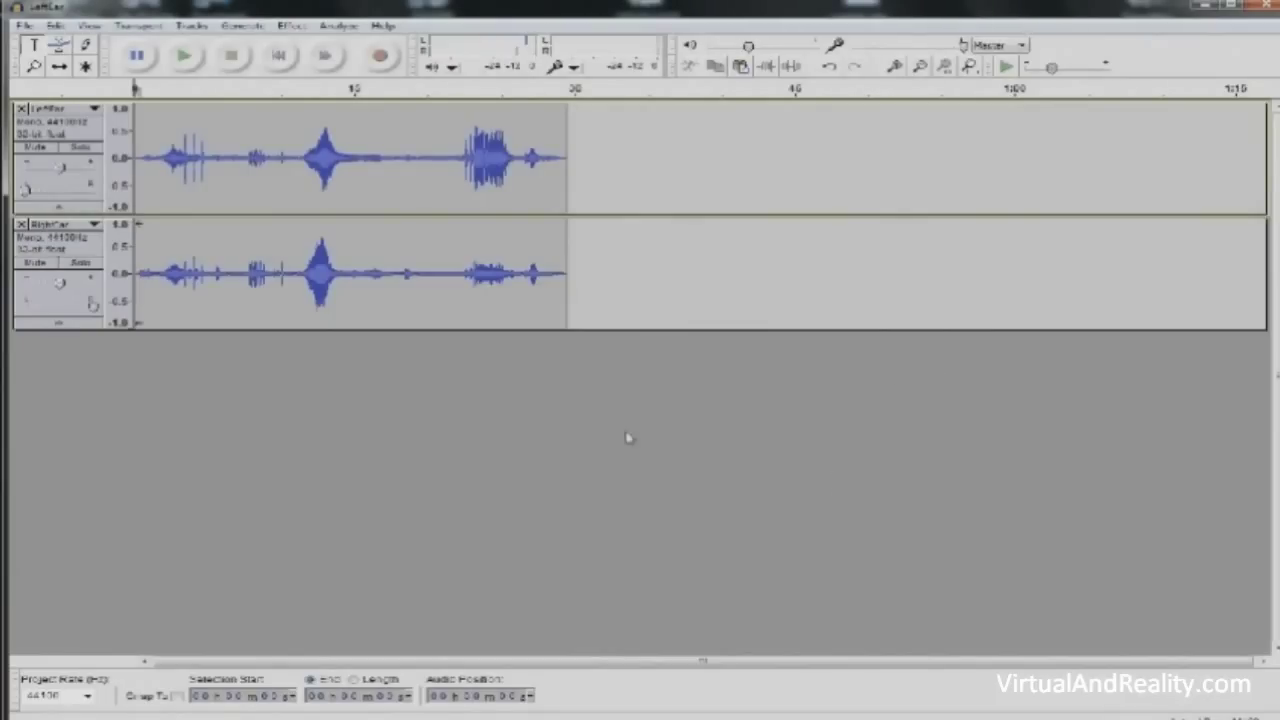
- Switch to the RECORDINGS folder window and select the exported 3Dsound.mp3 file
mouse_move(560, 715)
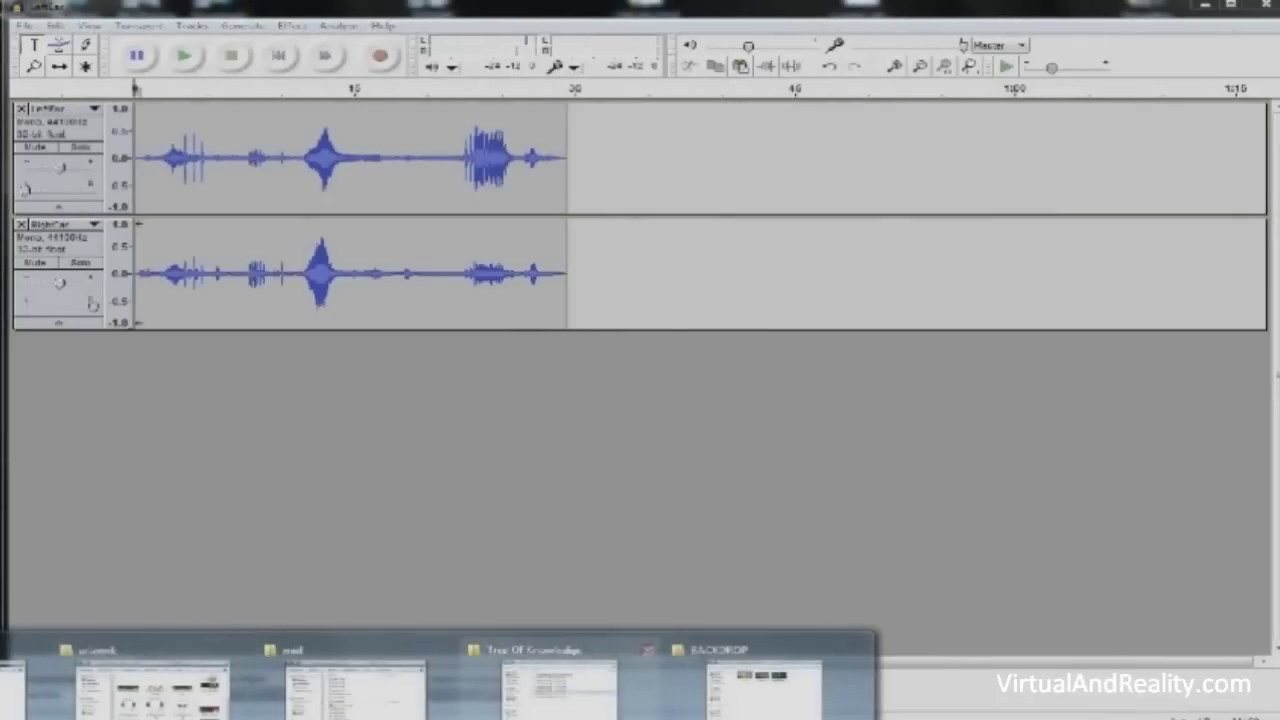
click(560, 680)
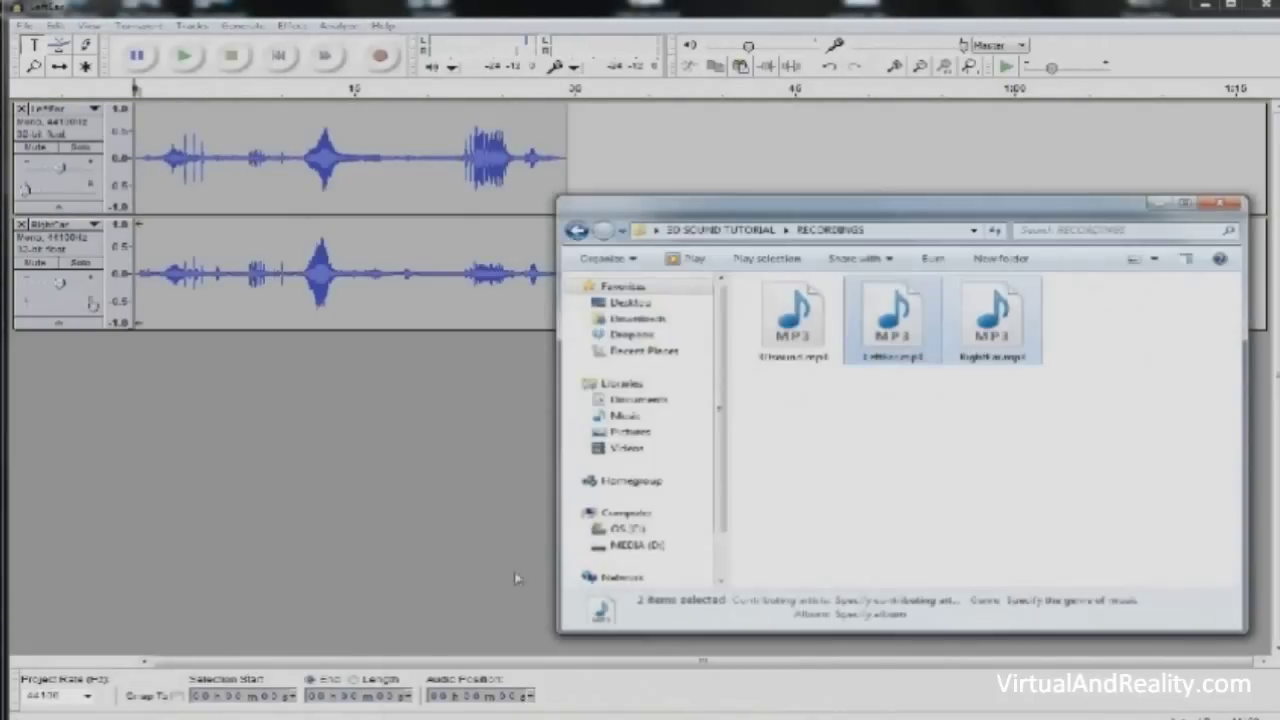
click(791, 399)
click(801, 320)
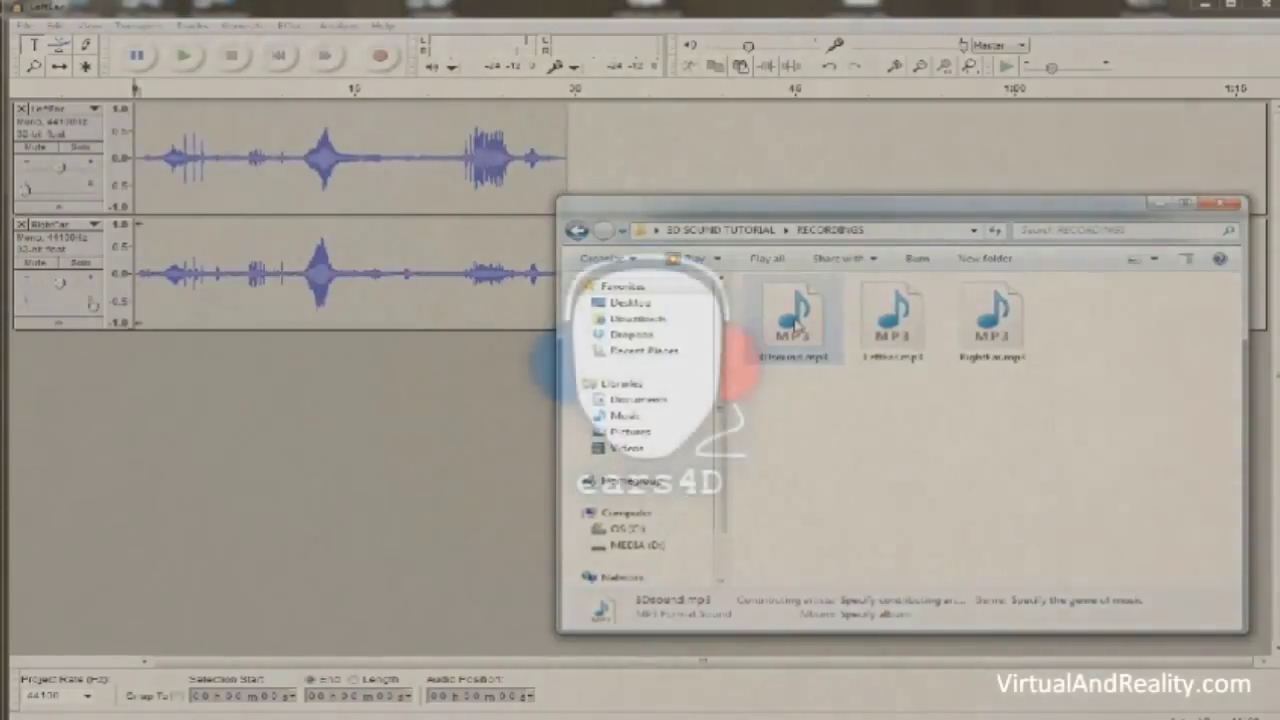